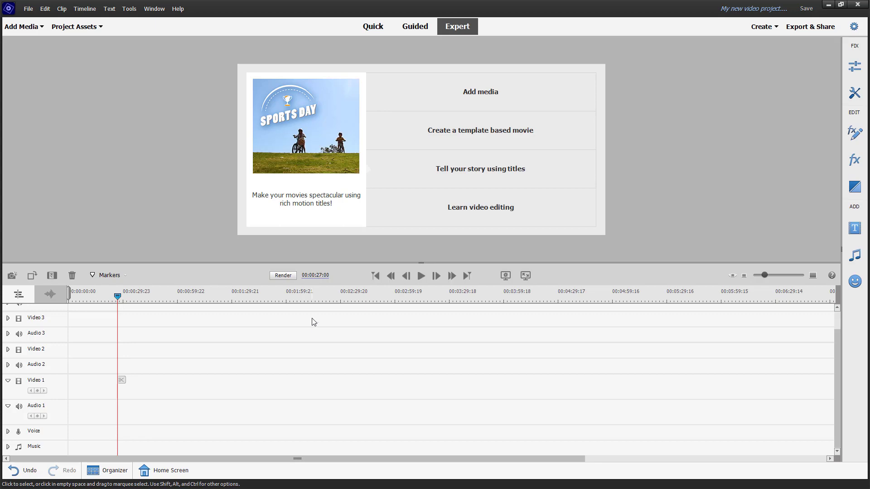
# Start the Create Bounce Back Effect guided edit and import walking.mp4 from the Videos folder.
pyautogui.click(406, 32)
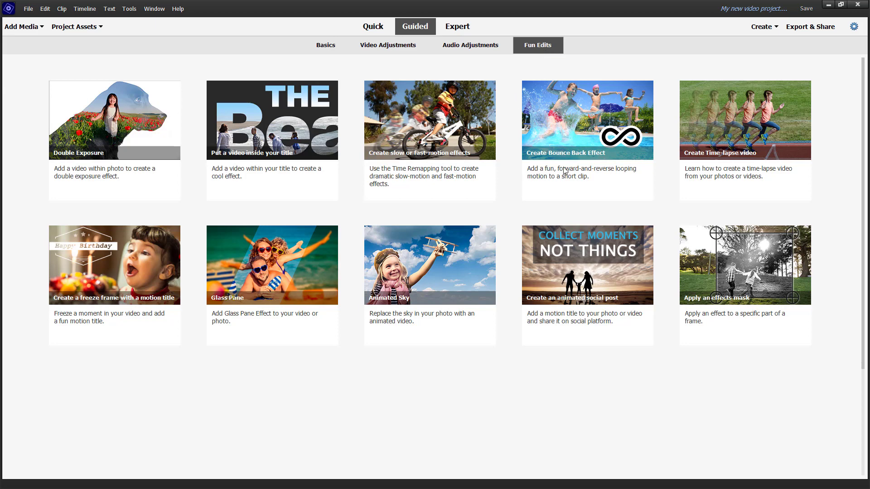
pyautogui.click(597, 131)
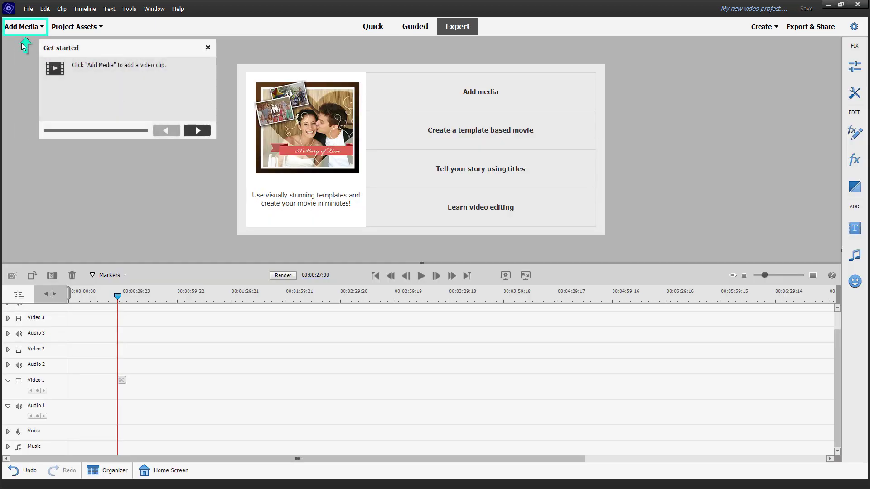
pyautogui.click(26, 28)
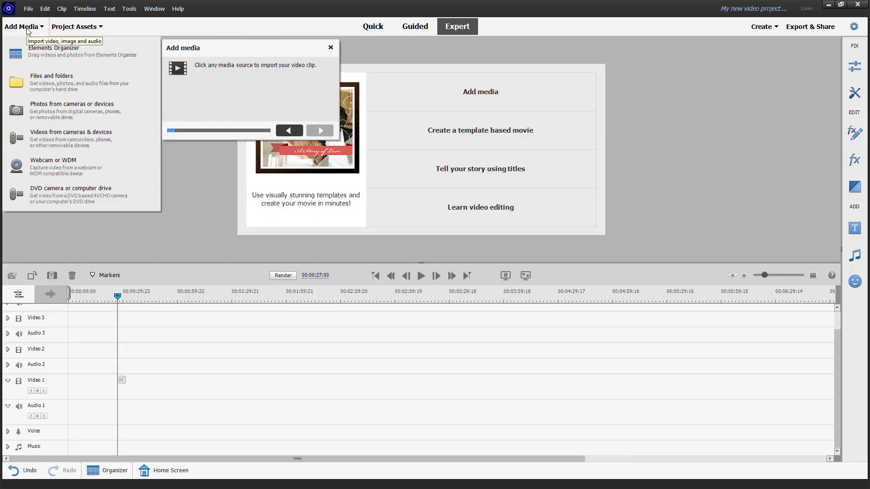
pyautogui.click(59, 80)
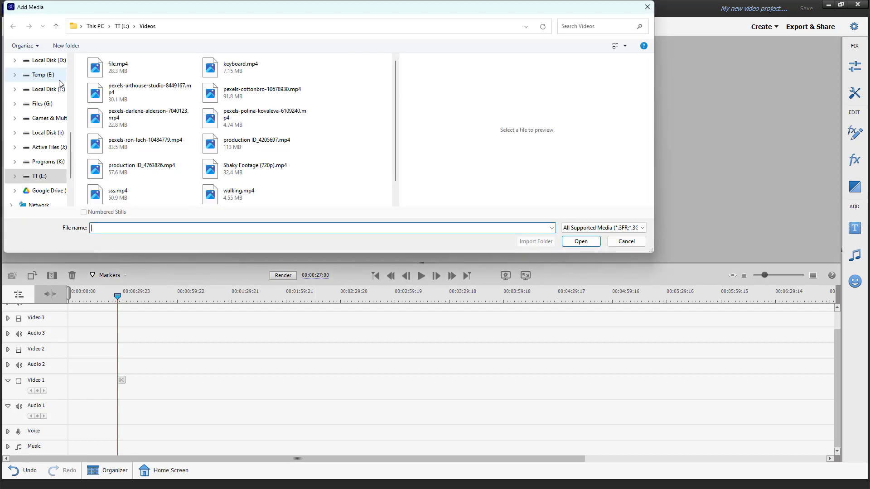
pyautogui.scroll(-1, 203, 145)
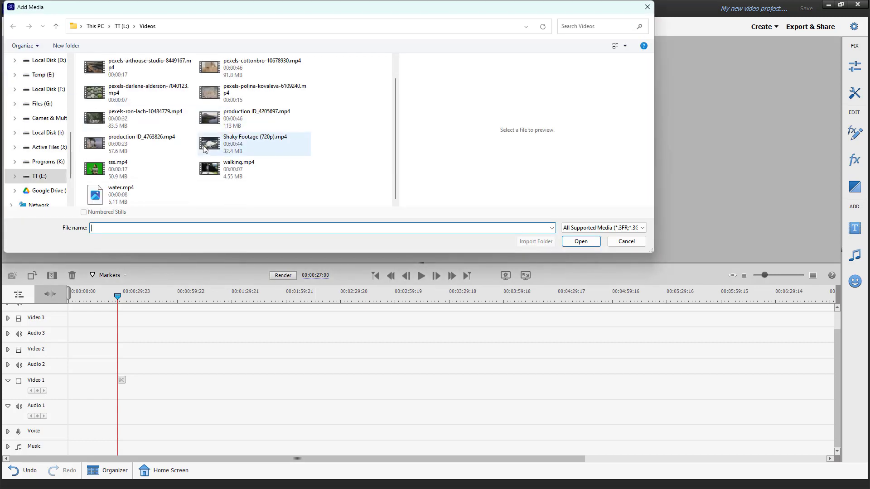
pyautogui.click(227, 171)
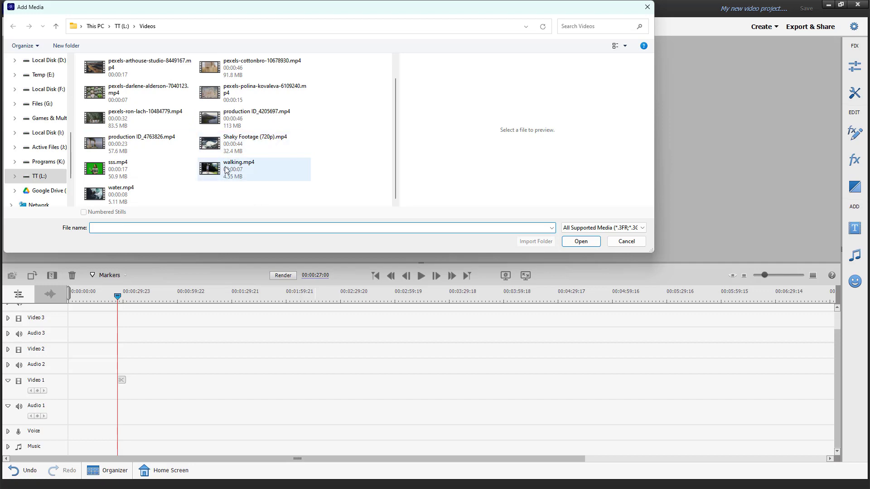
pyautogui.click(589, 241)
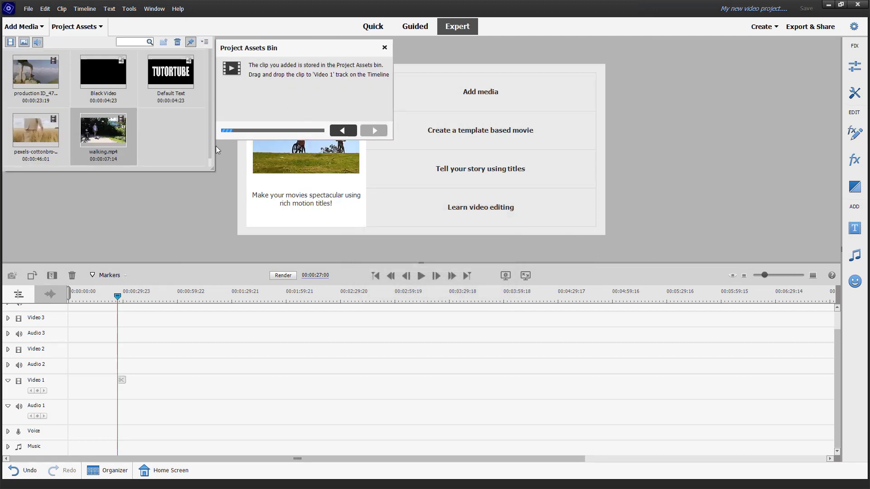
# Place walking.mp4 at the start of the Video 1 track and delete the clip's audio.
pyautogui.moveTo(111, 137); pyautogui.dragTo(113, 379)
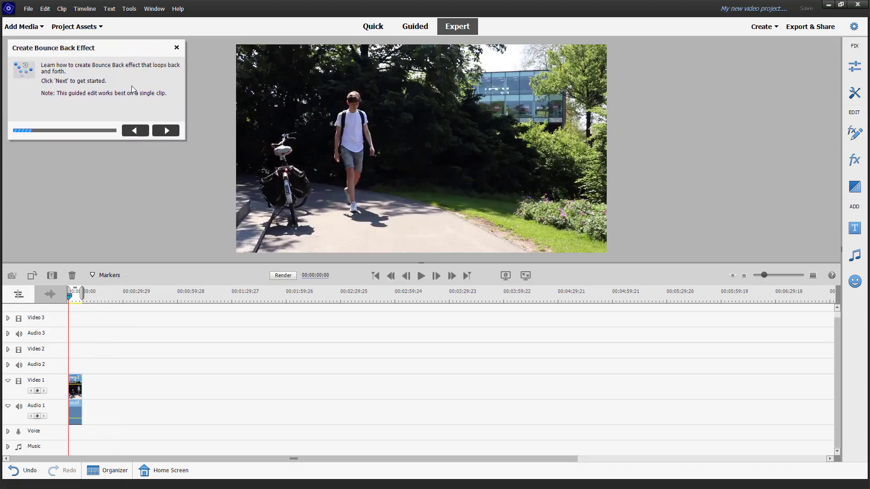
pyautogui.click(170, 133)
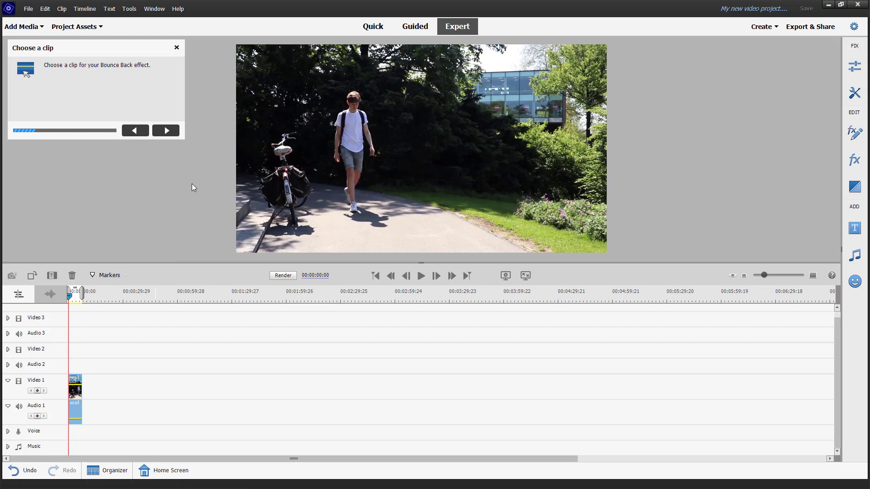
pyautogui.click(162, 132)
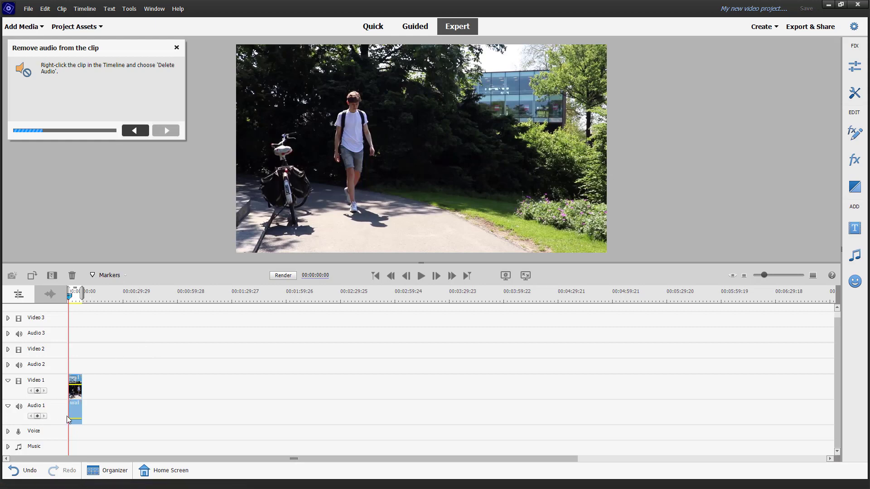
pyautogui.rightClick(78, 410)
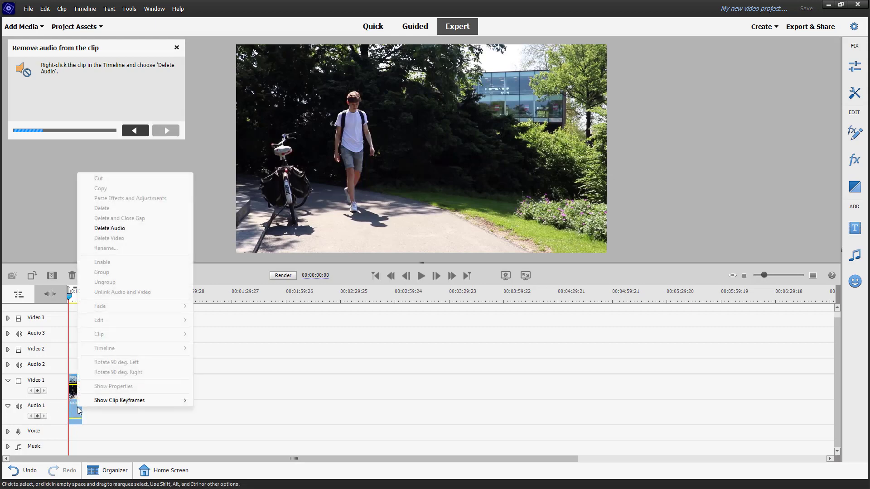
pyautogui.click(115, 230)
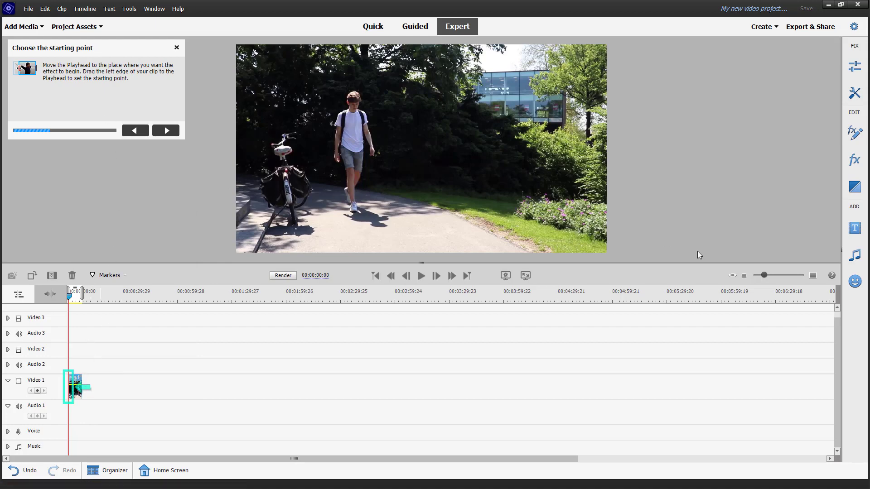
# Move the playhead to 00:00:01:05 and trim the end of the walking clip to a duration of about 3 seconds.
pyautogui.moveTo(765, 275); pyautogui.dragTo(778, 275)
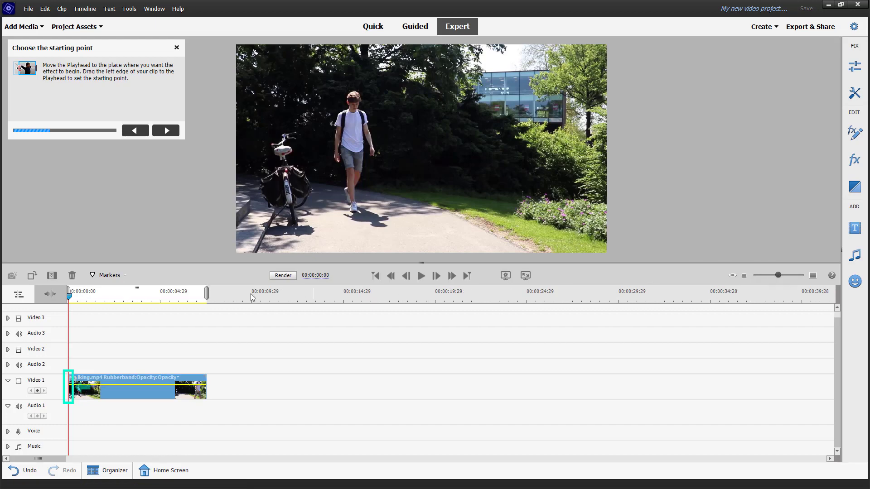
pyautogui.moveTo(71, 300); pyautogui.dragTo(92, 302)
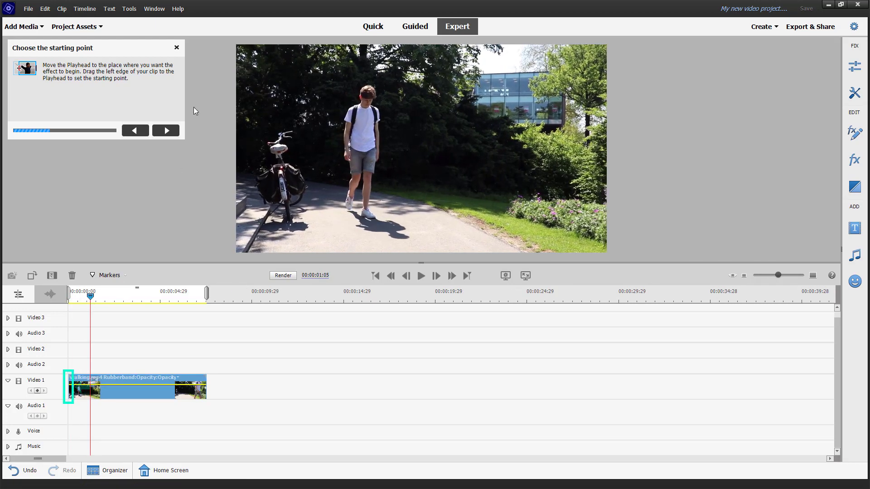
pyautogui.click(175, 130)
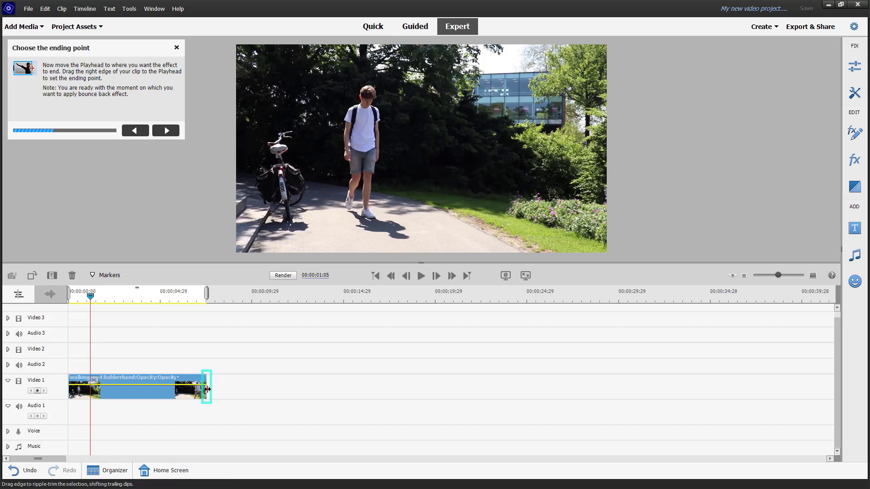
pyautogui.moveTo(205, 384); pyautogui.dragTo(116, 399)
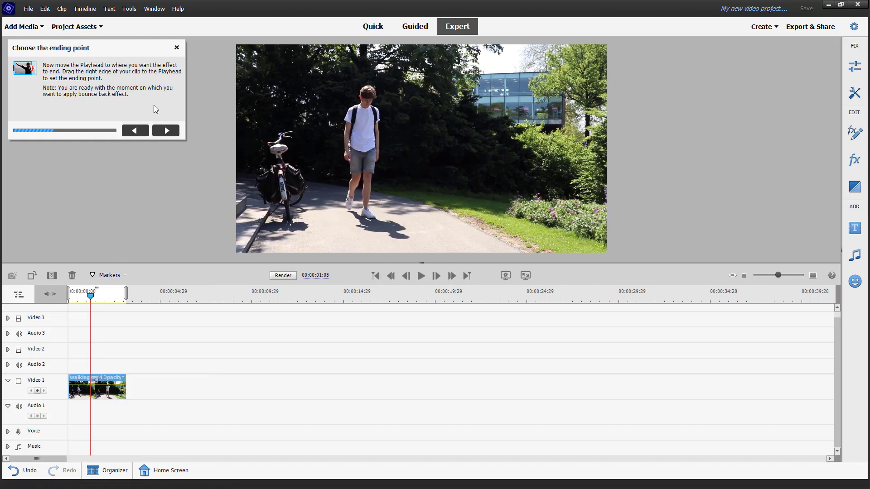
pyautogui.click(166, 131)
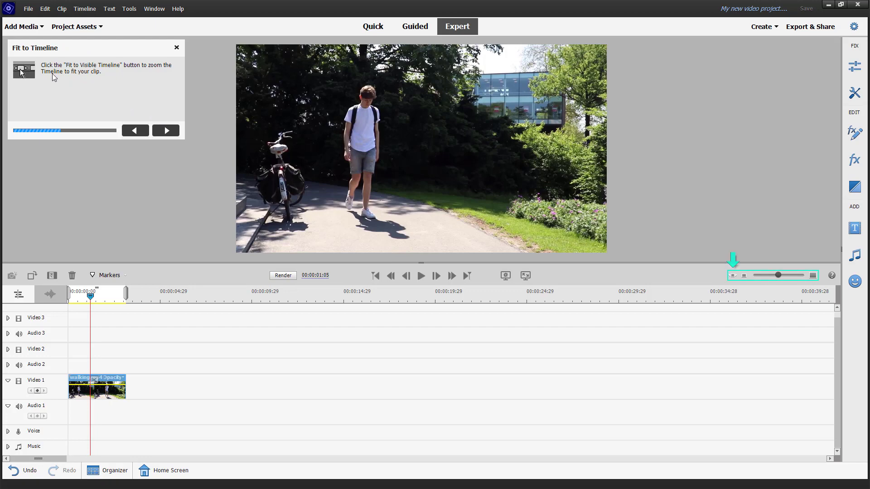
# Fit the clip to the visible timeline and time-stretch it to 300% speed.
pyautogui.click(732, 276)
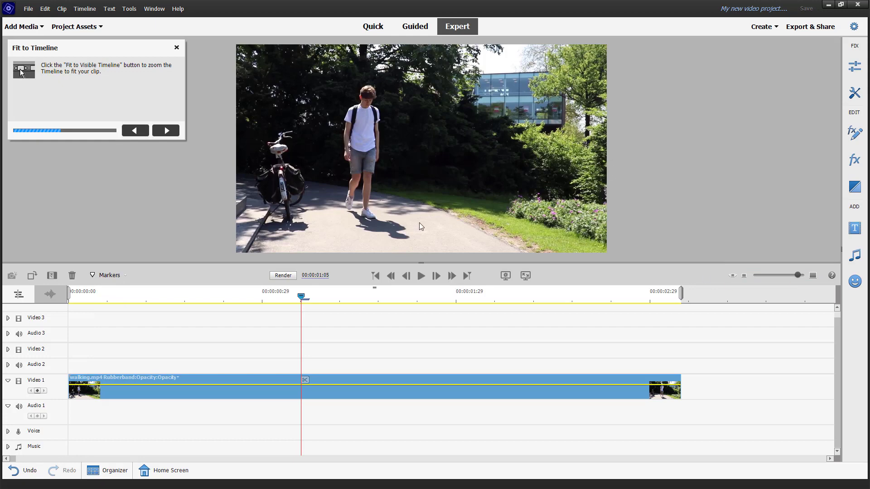
pyautogui.click(158, 129)
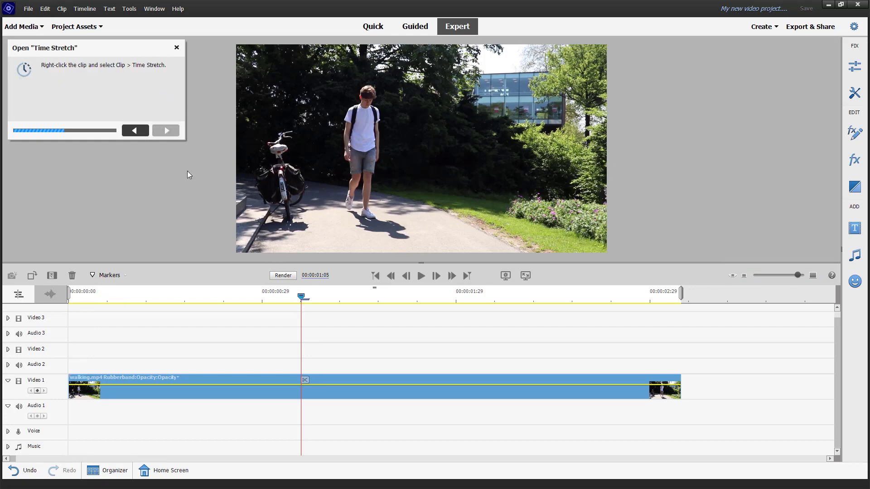
pyautogui.rightClick(304, 391)
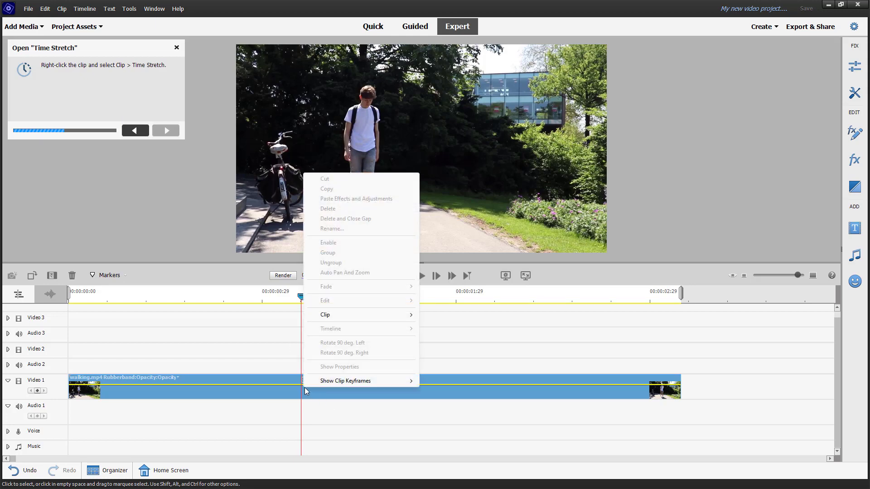
pyautogui.moveTo(346, 316)
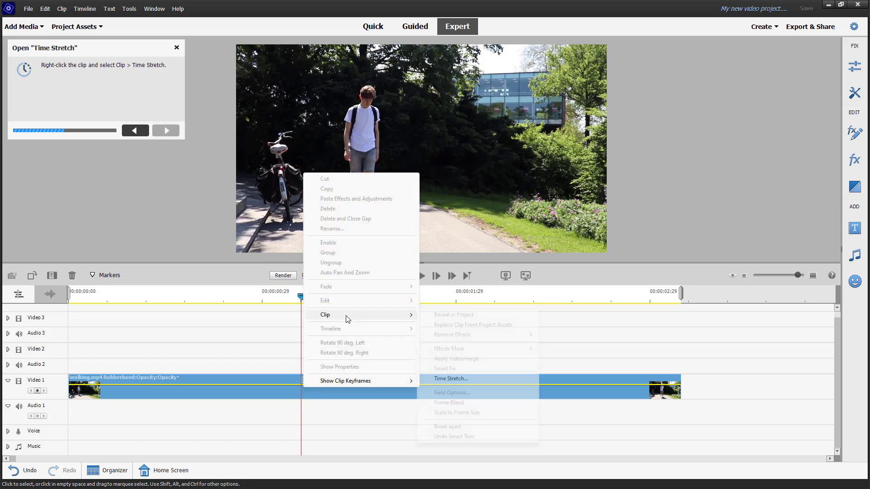
pyautogui.click(451, 380)
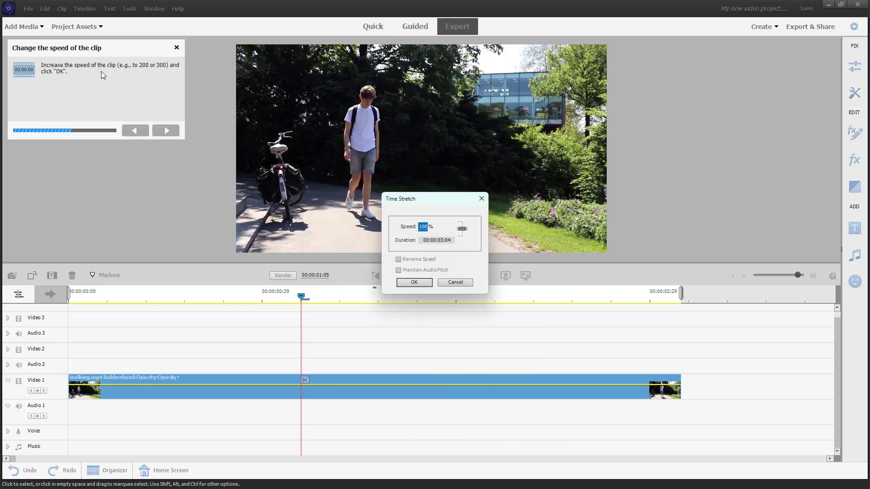
pyautogui.click(424, 227)
pyautogui.write('300')
pyautogui.click(417, 284)
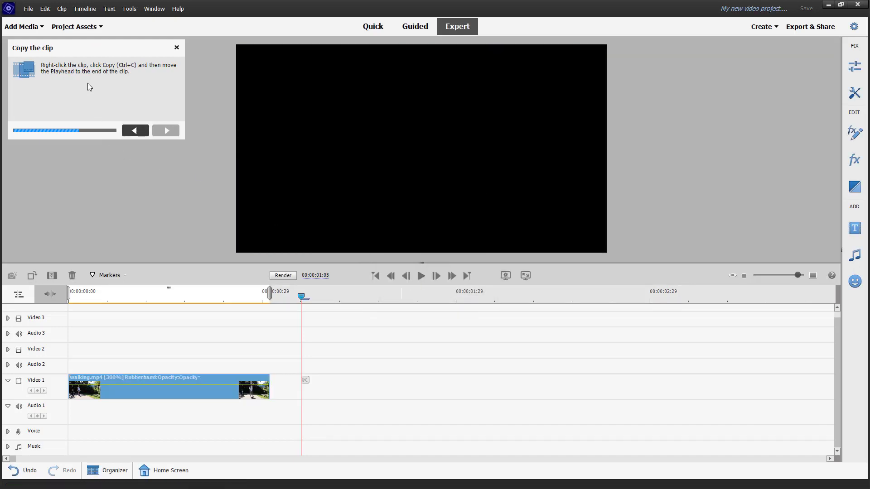
# Copy the sped-up clip and paste the duplicate directly after it on Video 1, at 00:00:01:01.
pyautogui.rightClick(159, 390)
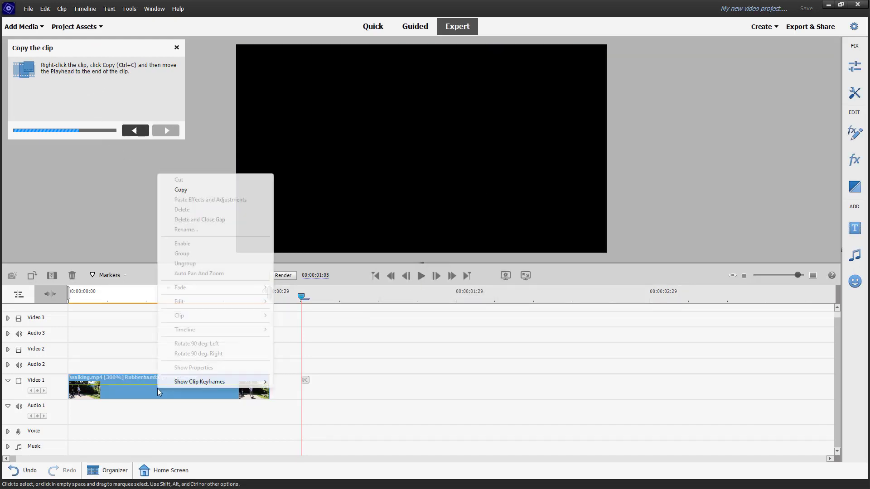
pyautogui.click(201, 190)
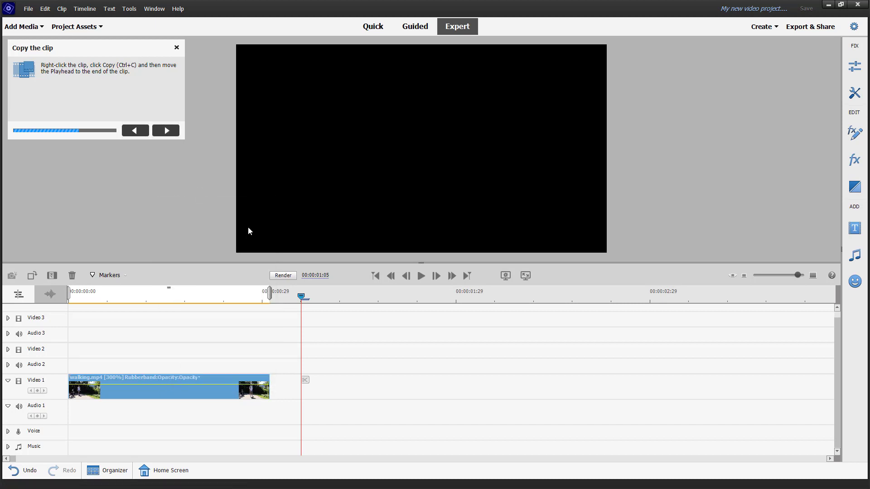
pyautogui.moveTo(301, 297); pyautogui.dragTo(270, 297)
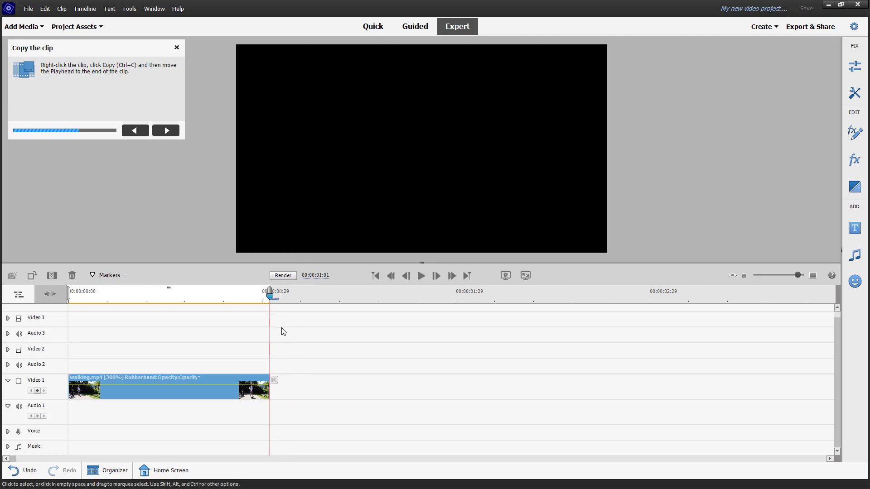
pyautogui.click(166, 131)
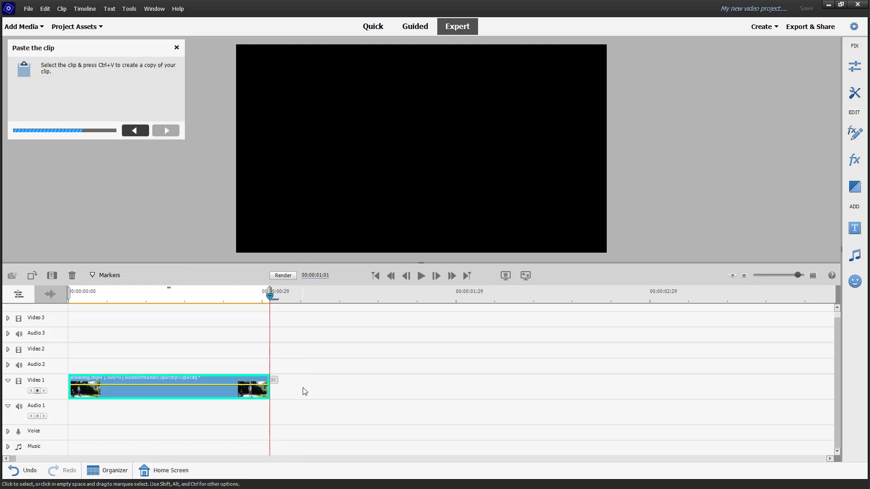
pyautogui.hotkey('ctrl', 'v')
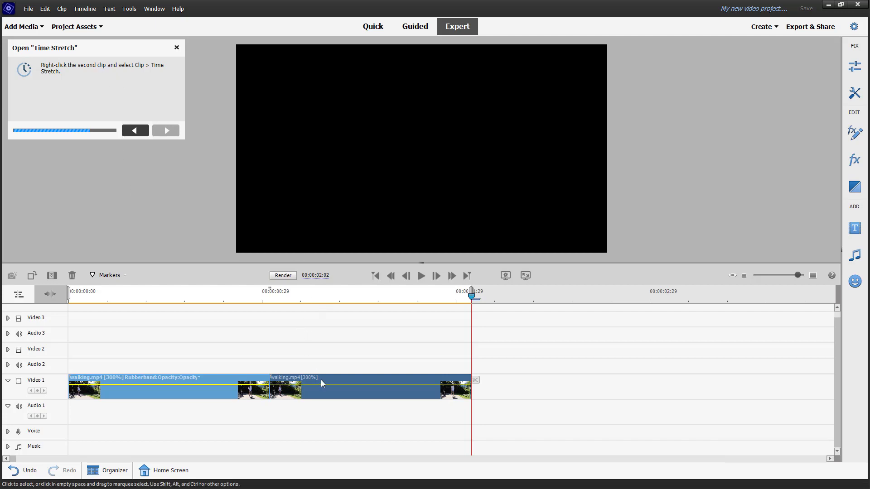
# Apply Time Stretch to the second walking clip with Reverse Speed enabled.
pyautogui.rightClick(328, 392)
pyautogui.moveTo(379, 324)
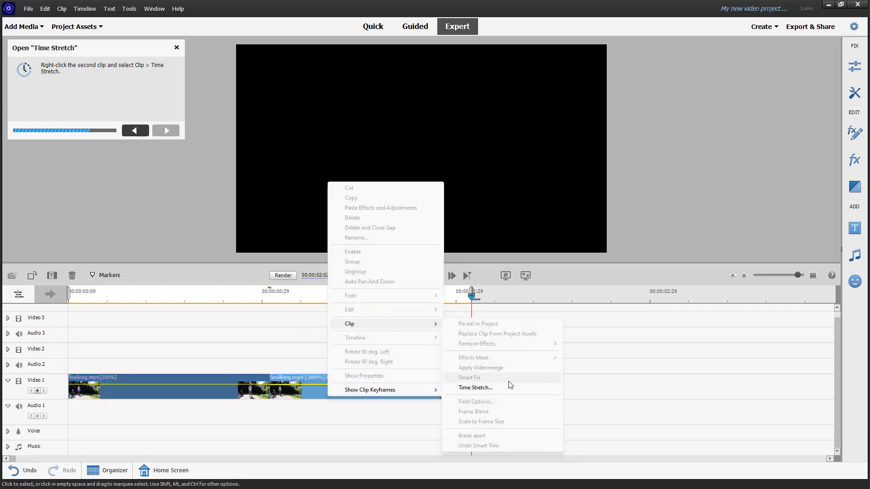
pyautogui.click(516, 388)
pyautogui.click(417, 260)
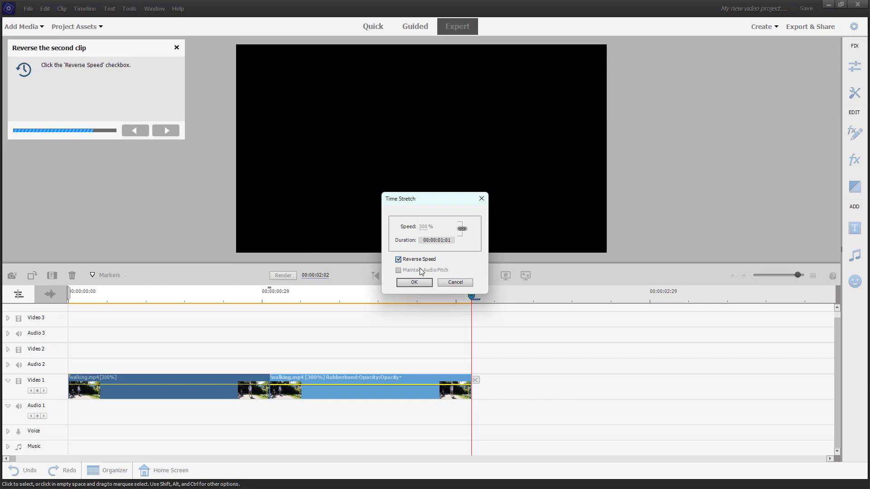
pyautogui.click(415, 282)
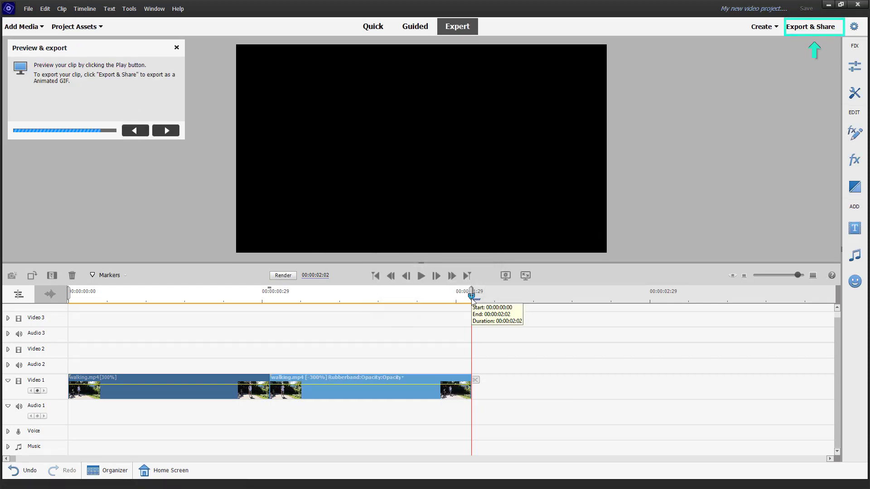
# Play back the forward and reversed clips from the beginning of the timeline.
pyautogui.moveTo(471, 299); pyautogui.dragTo(69, 294)
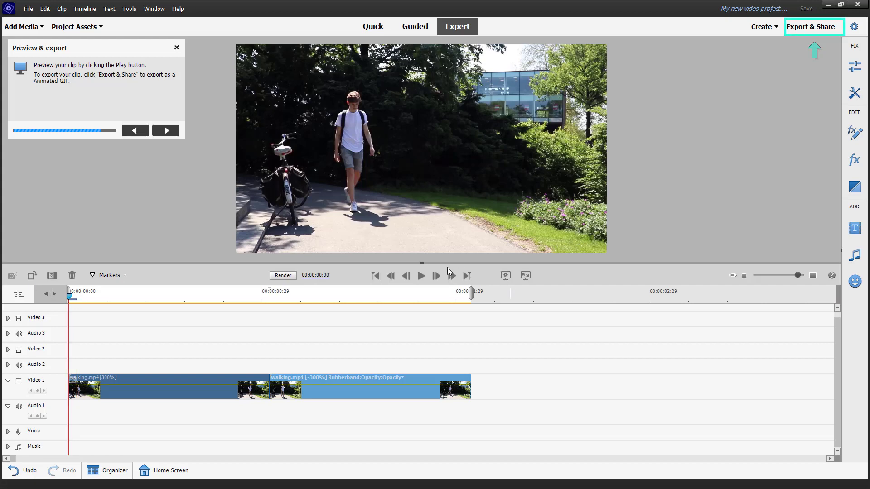
pyautogui.click(421, 277)
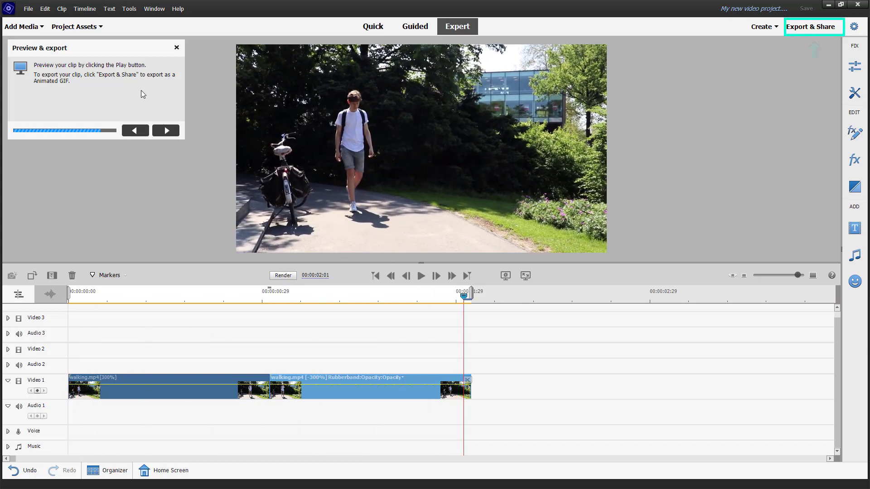
# Export the sequence as an animated GIF at 852 x 480 named My new video project, and close the export dialog.
pyautogui.click(166, 131)
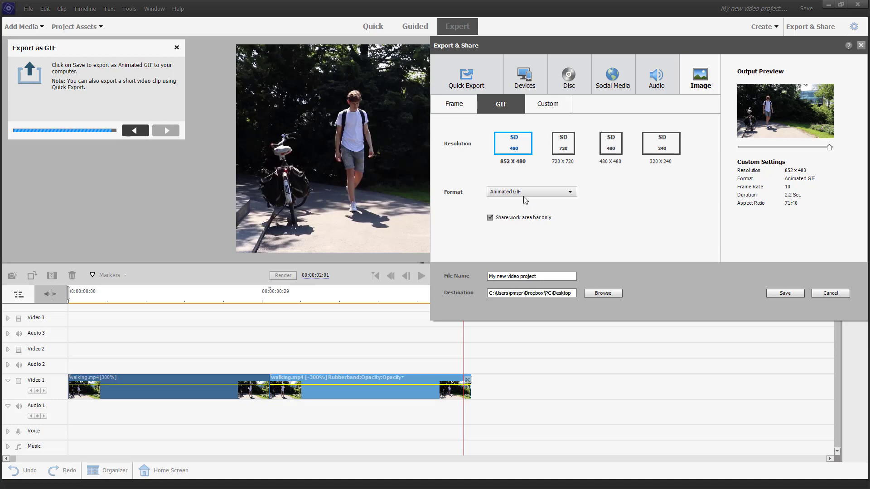
pyautogui.click(786, 293)
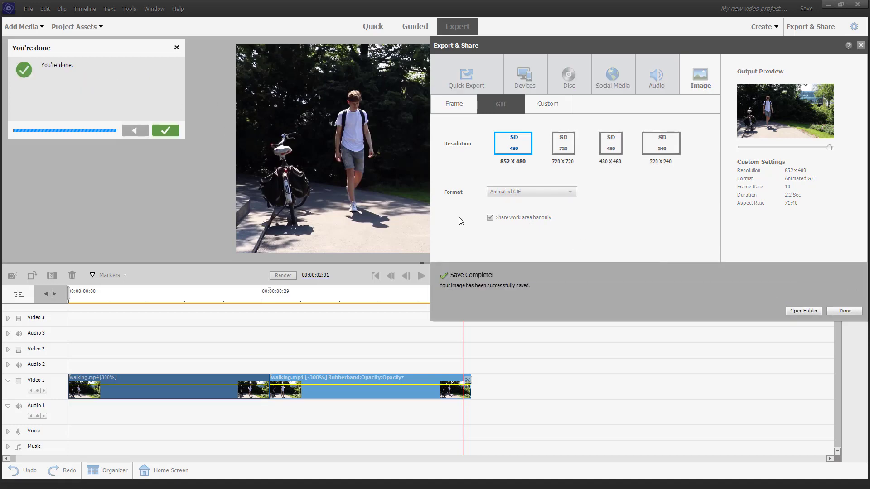
pyautogui.click(844, 311)
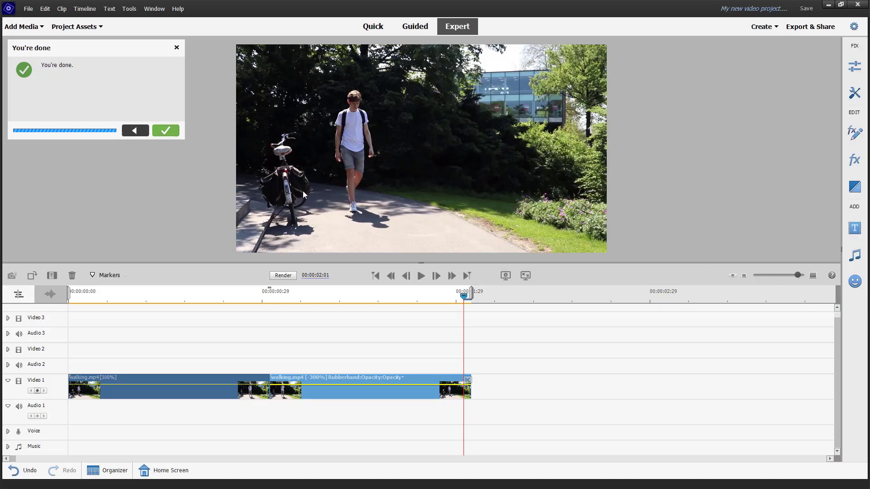
# Scrub through the reversed clip on the timeline to review the bounce back motion.
pyautogui.moveTo(284, 298); pyautogui.dragTo(317, 308)
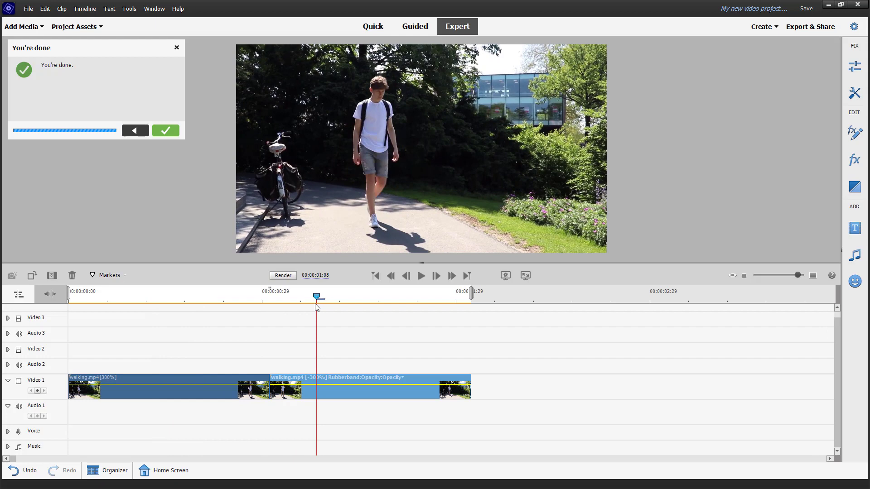